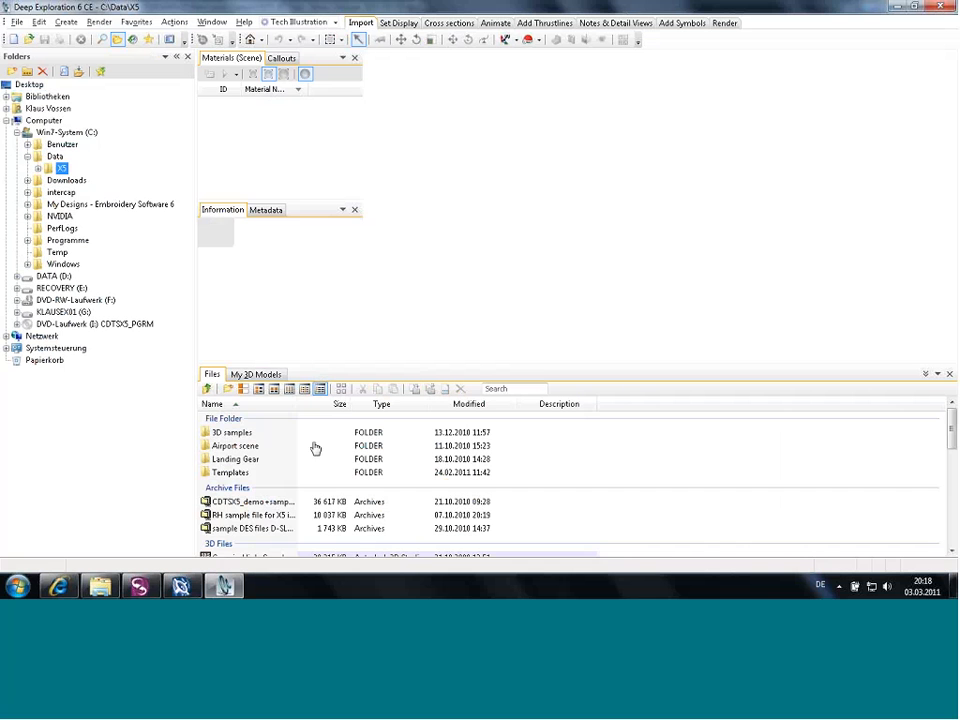
Step: Widen the file list's name column and open the 3D model OSEYS D-SLR.rh
{"action": "left_click_drag", "start_coordinate": [297, 403], "coordinate": [348, 404]}
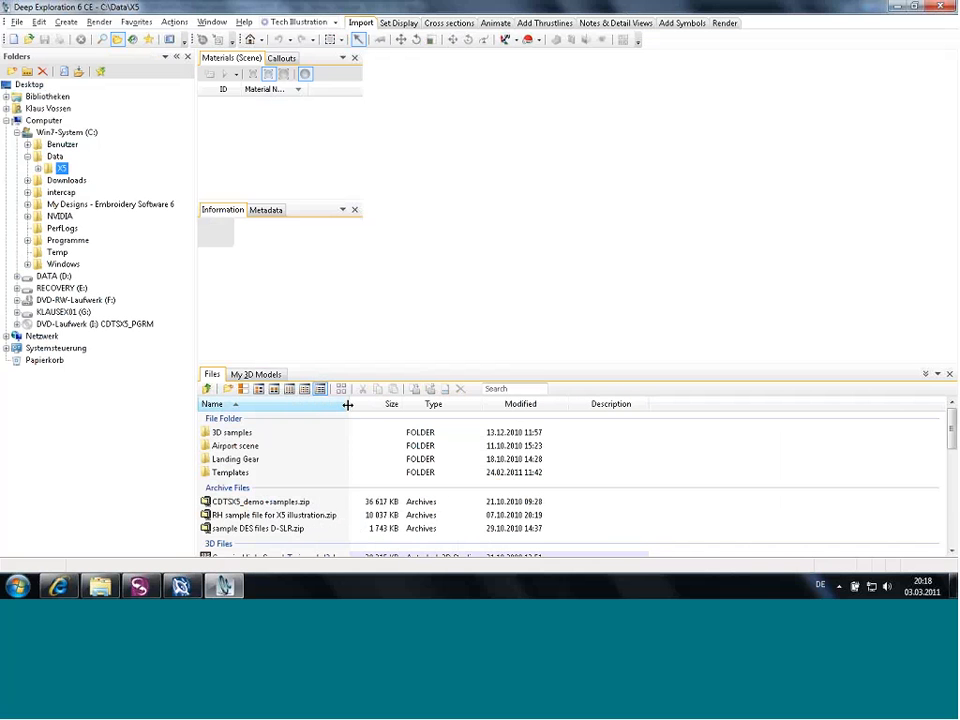
{"action": "left_click_drag", "start_coordinate": [949, 422], "coordinate": [952, 485]}
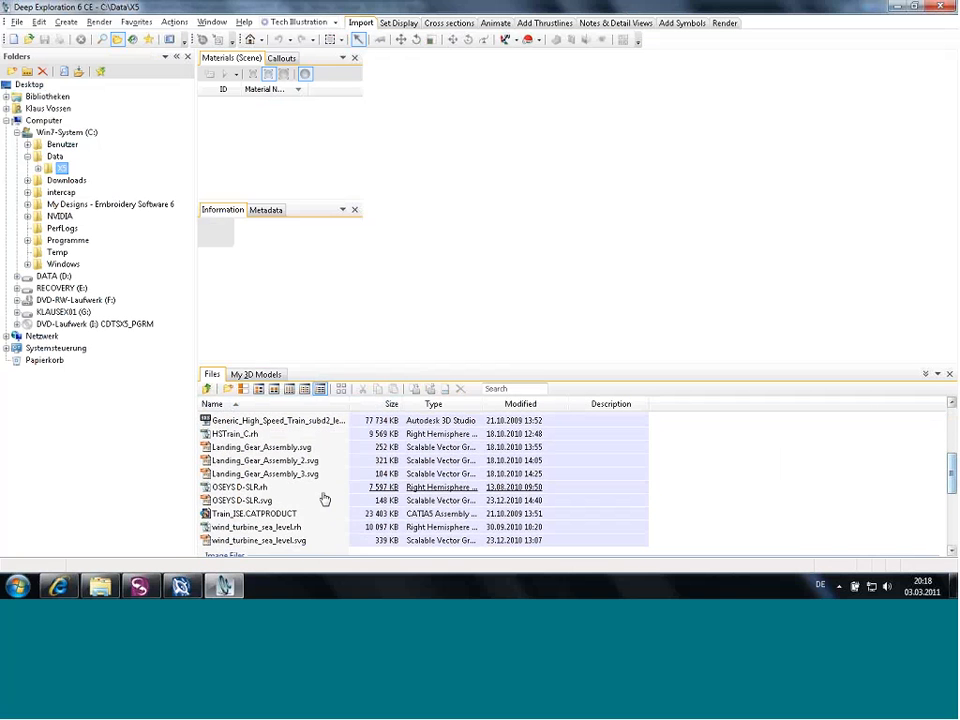
{"action": "double_click", "coordinate": [254, 490]}
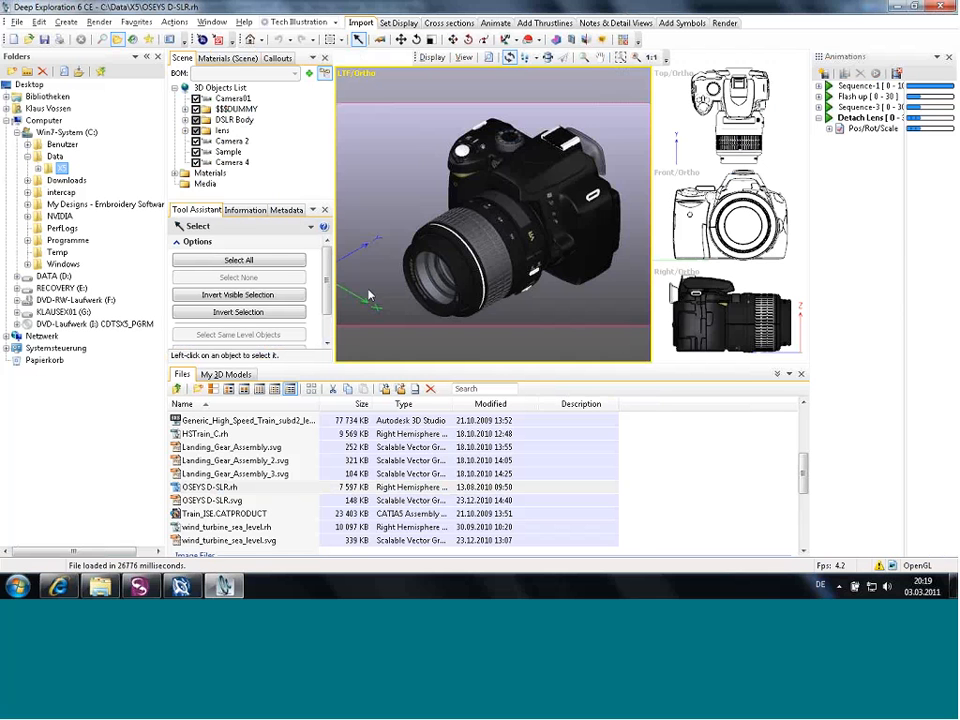
Step: Hide the file list to enlarge the 3D views, and pick the camera's top housing to locate it in the scene tree
{"action": "key", "text": "F11"}
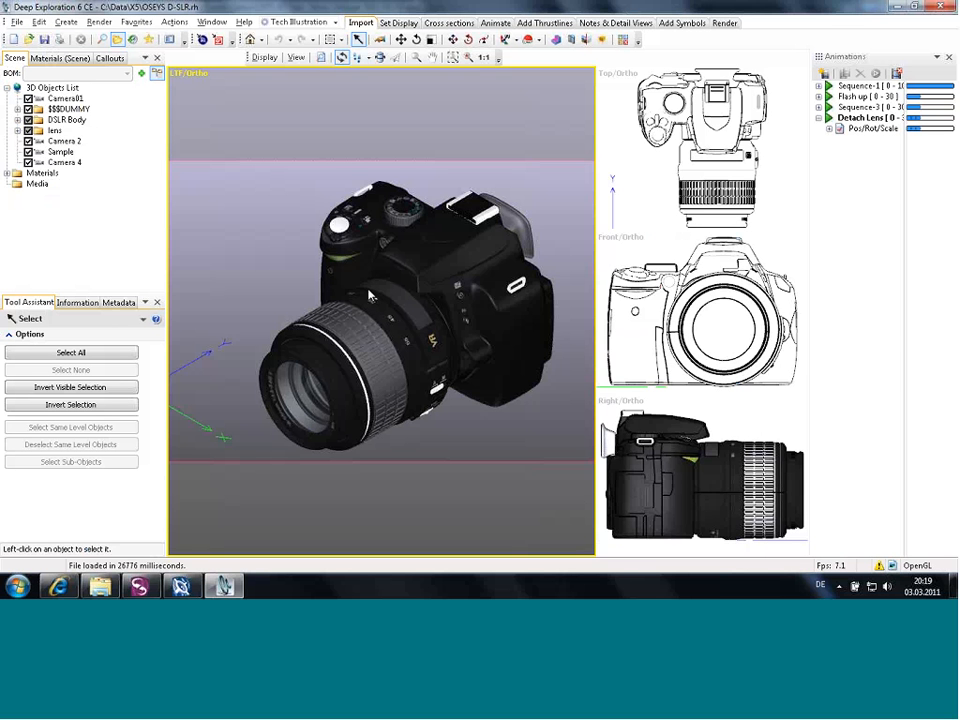
{"action": "left_click", "coordinate": [460, 264]}
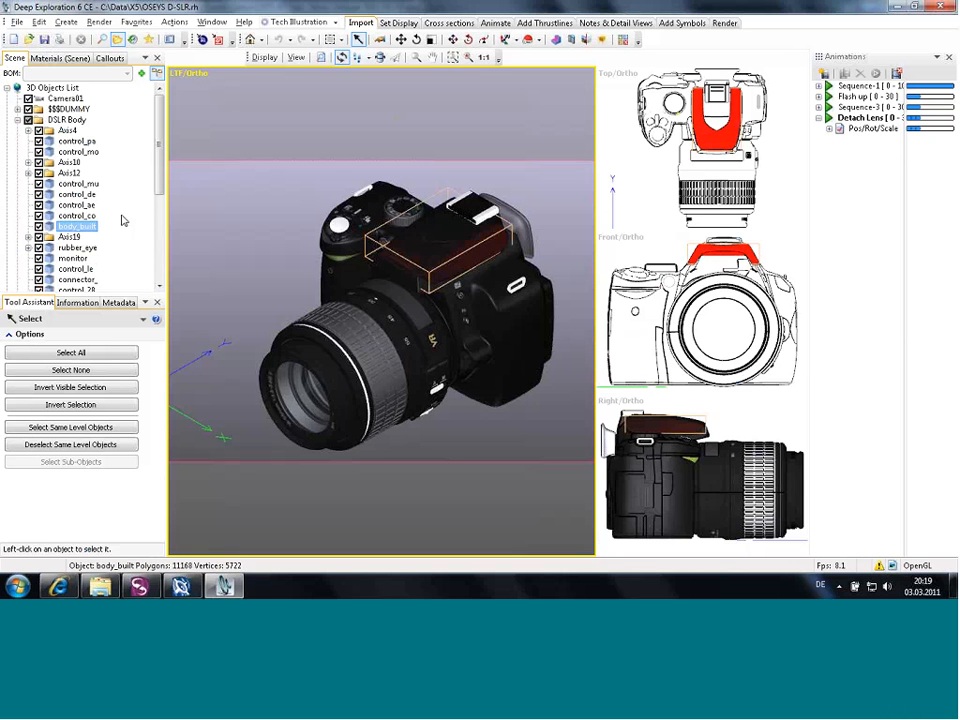
{"action": "left_click", "coordinate": [253, 244]}
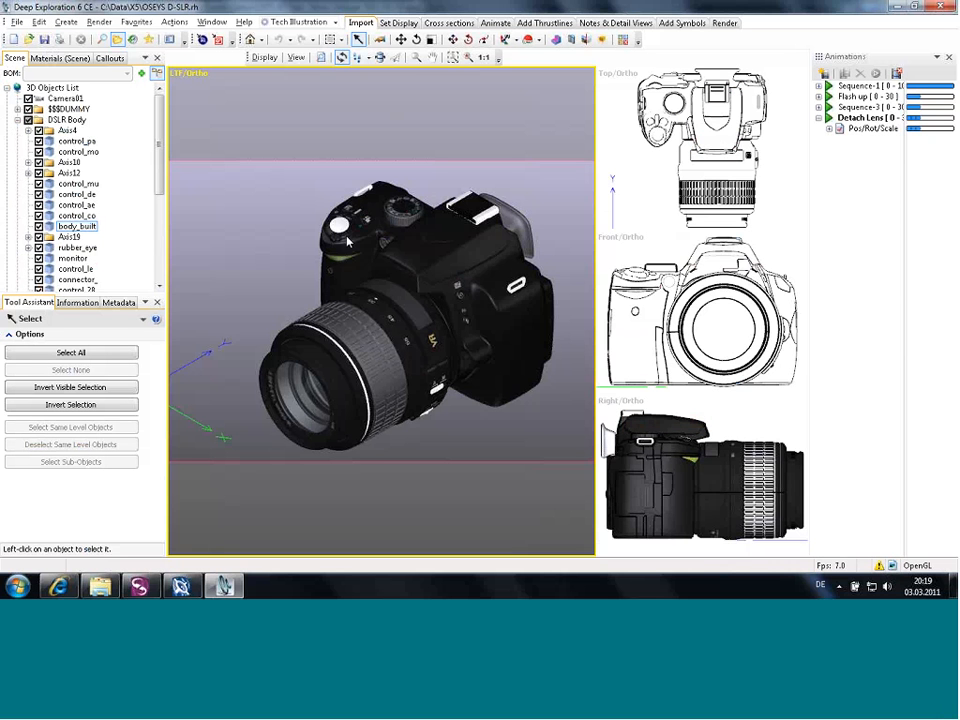
Step: Section the camera temporarily, snapping the cutting plane to the XZ and XY planes, and switch the cross section off
{"action": "left_click", "coordinate": [467, 27]}
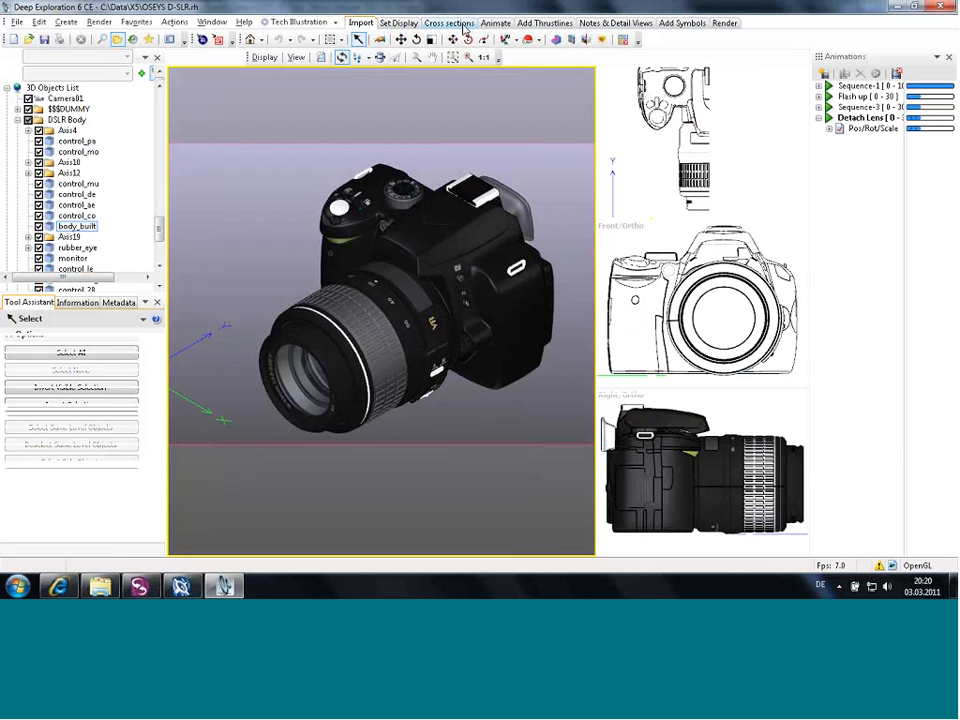
{"action": "left_click", "coordinate": [337, 40]}
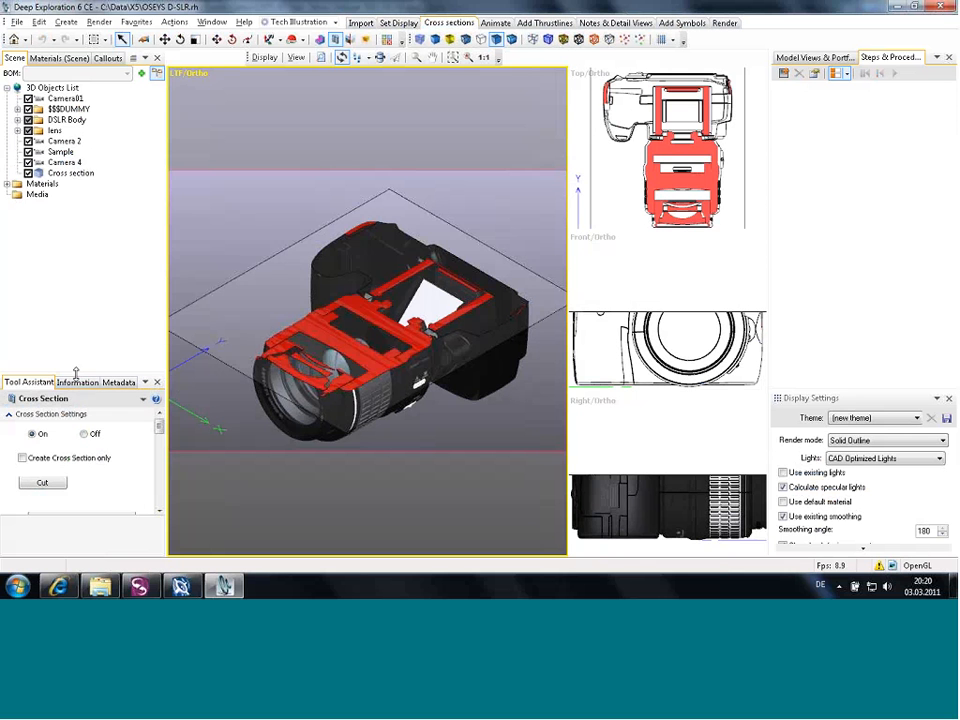
{"action": "left_click_drag", "start_coordinate": [75, 374], "coordinate": [74, 317]}
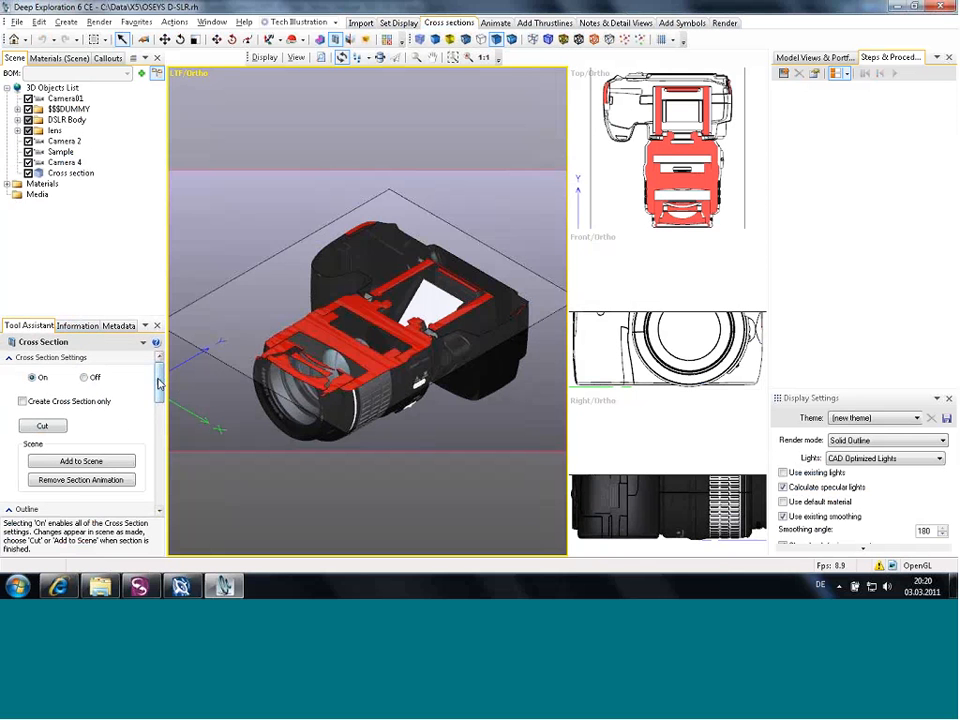
{"action": "left_click_drag", "start_coordinate": [158, 383], "coordinate": [161, 480]}
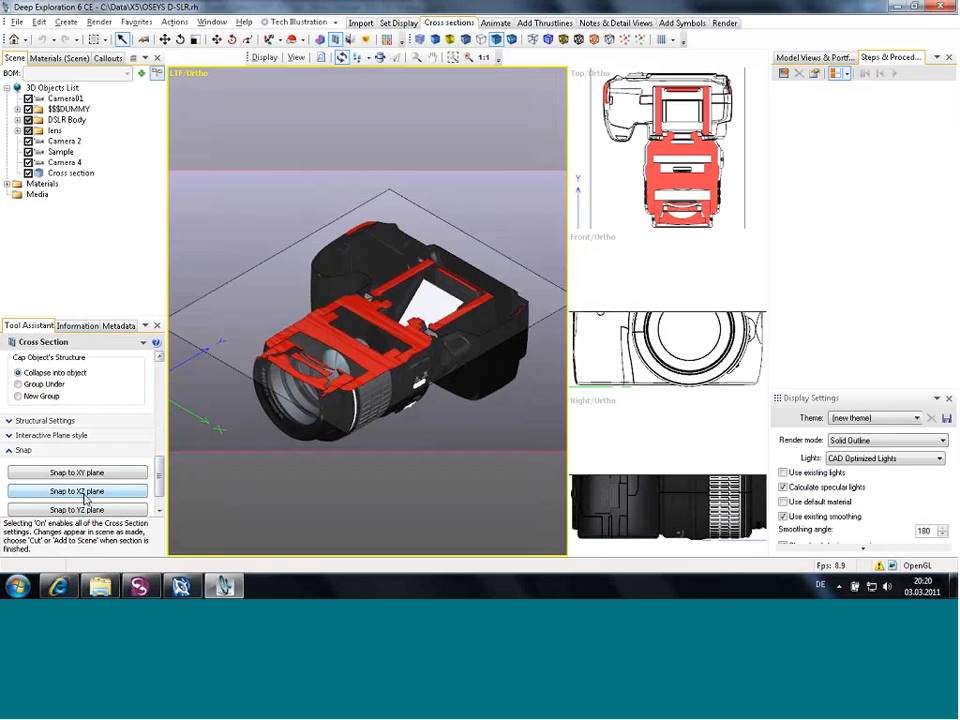
{"action": "left_click", "coordinate": [85, 494]}
{"action": "left_click", "coordinate": [87, 476]}
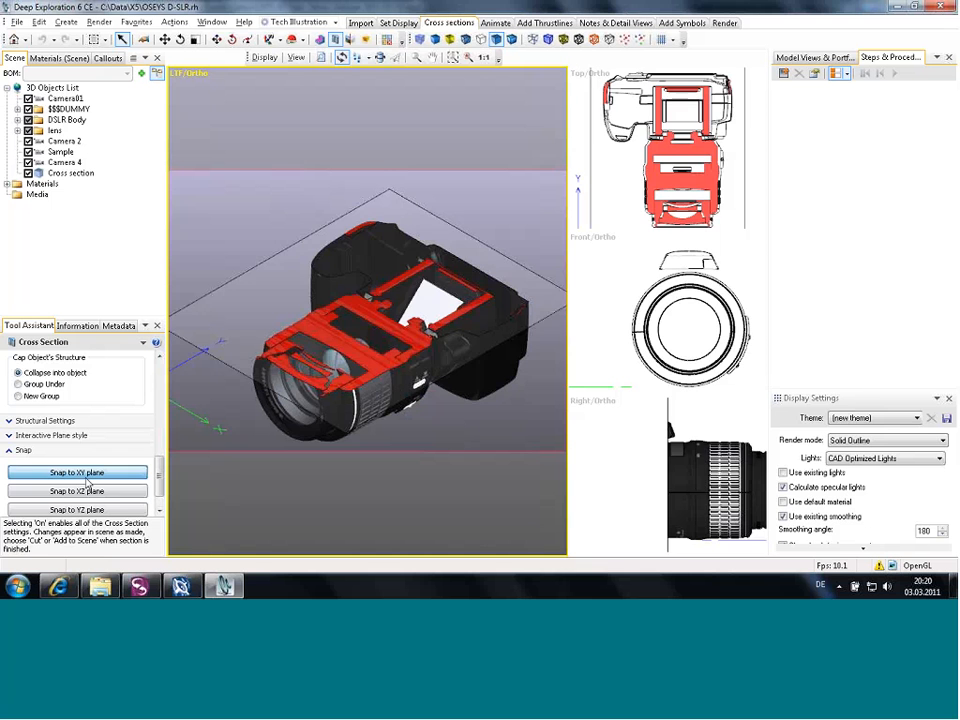
{"action": "left_click", "coordinate": [337, 40]}
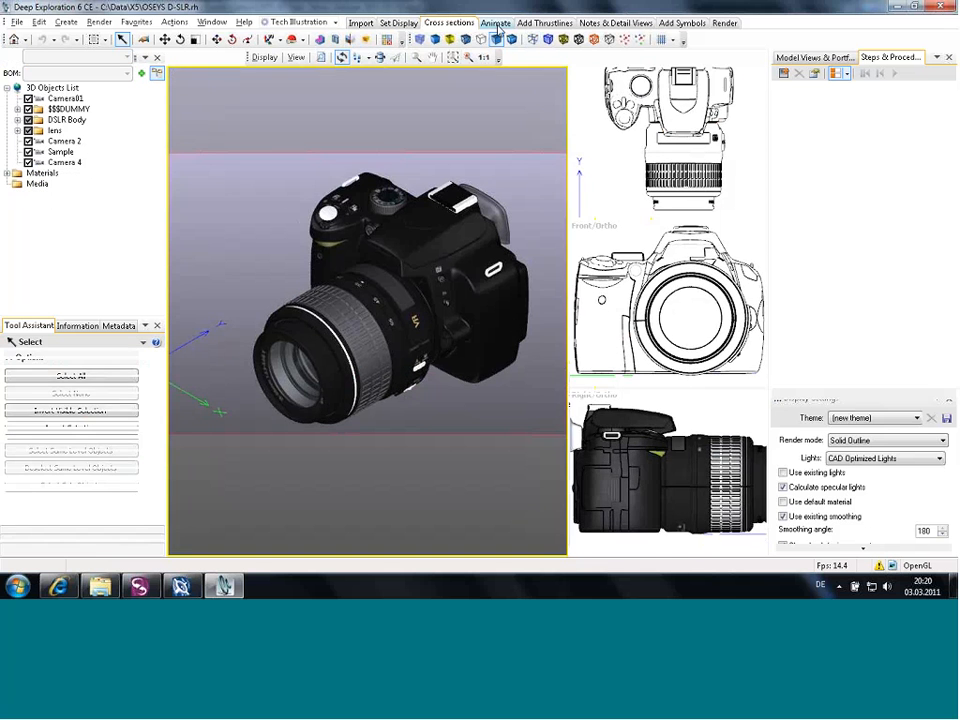
Step: Preview the Detach Lens animation by scrubbing through its timeline and return to frame 0
{"action": "left_click", "coordinate": [496, 24]}
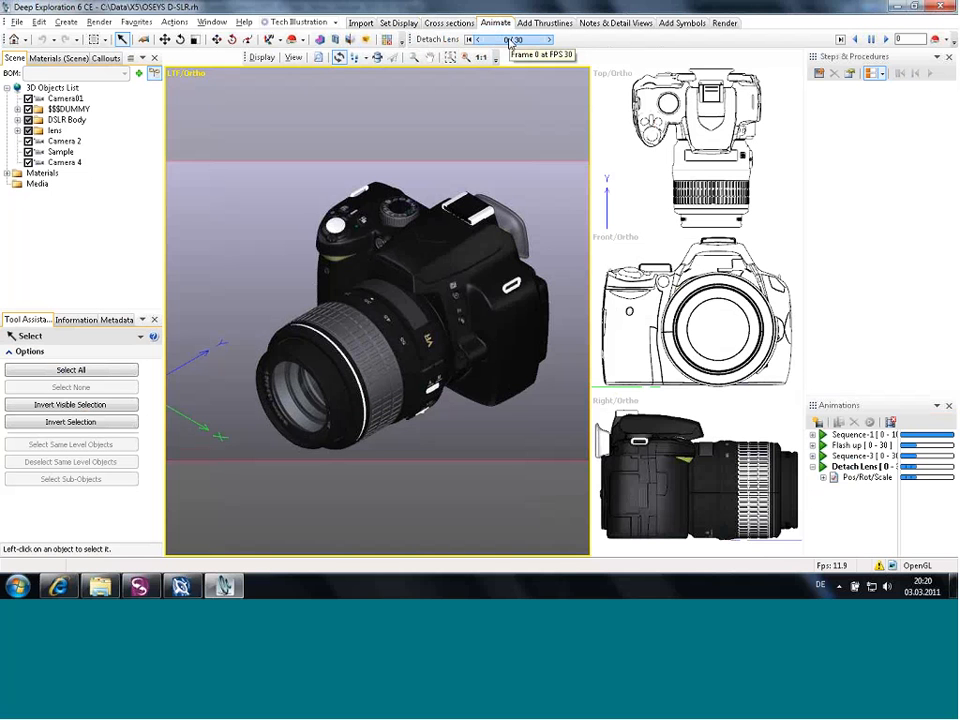
{"action": "left_click_drag", "start_coordinate": [518, 42], "coordinate": [481, 52]}
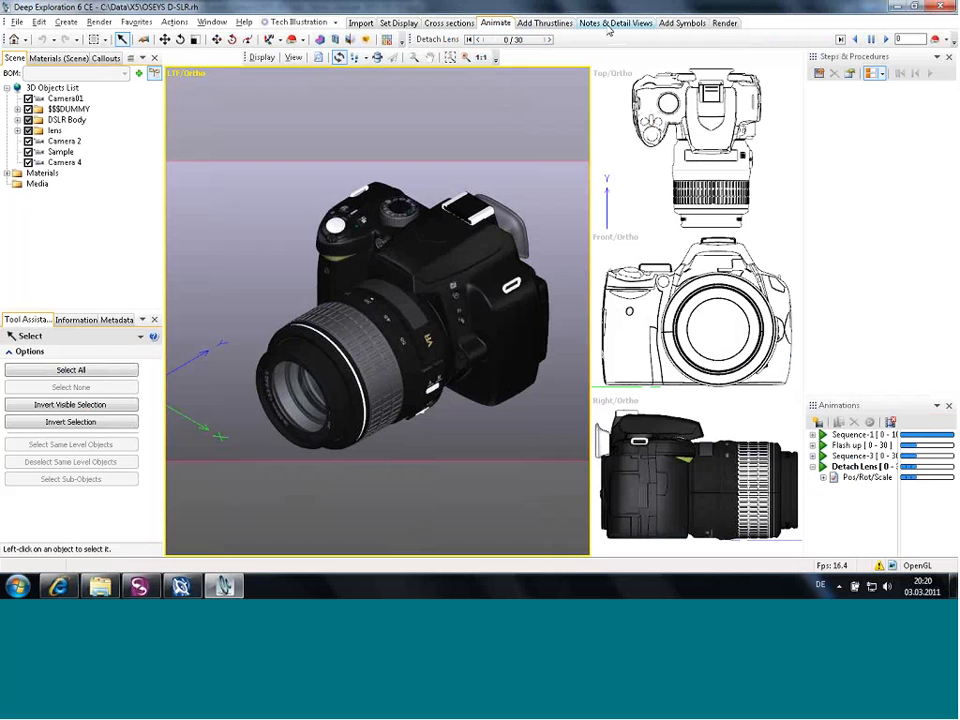
Step: Render the camera as a vector illustration, keeping the existing line thicknesses and advanced settings
{"action": "left_click", "coordinate": [729, 24]}
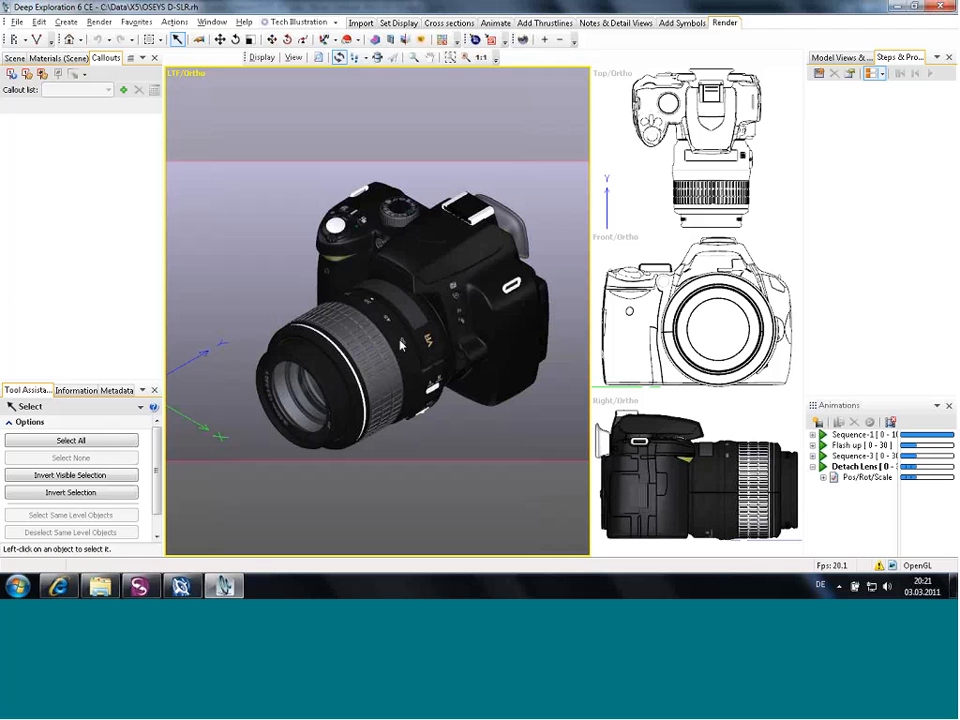
{"action": "left_click", "coordinate": [478, 41]}
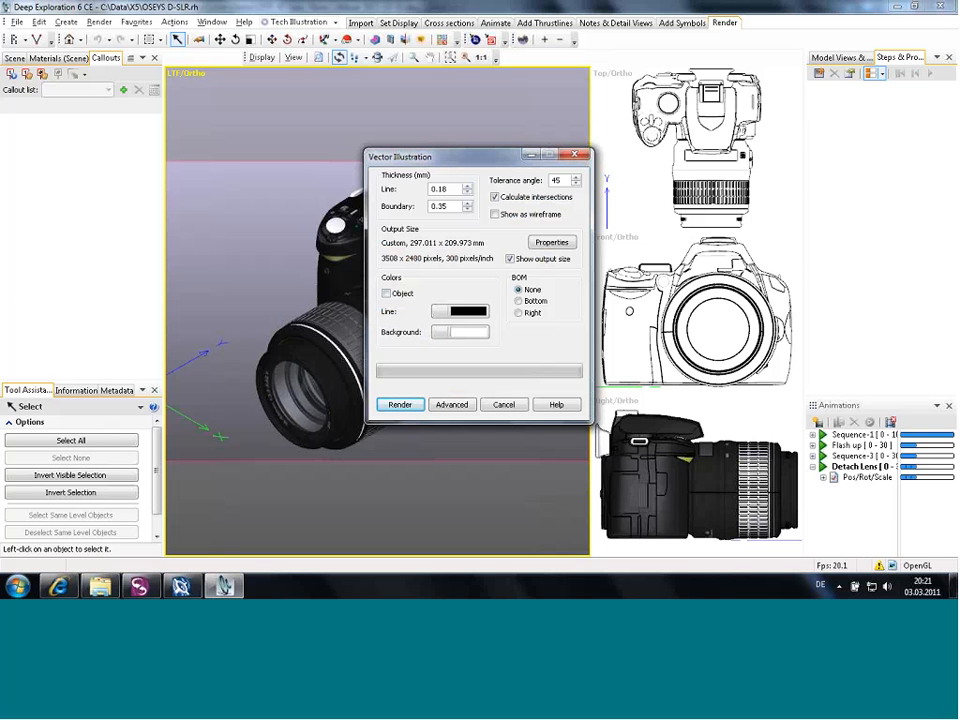
{"action": "left_click", "coordinate": [450, 406]}
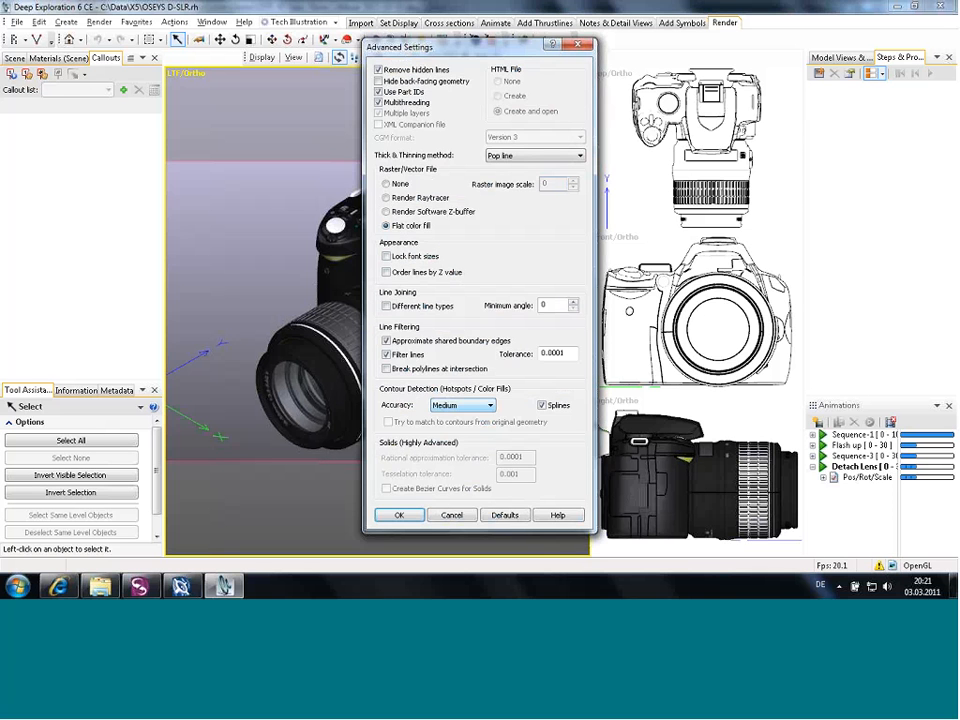
{"action": "left_click", "coordinate": [398, 514]}
{"action": "left_click", "coordinate": [399, 405]}
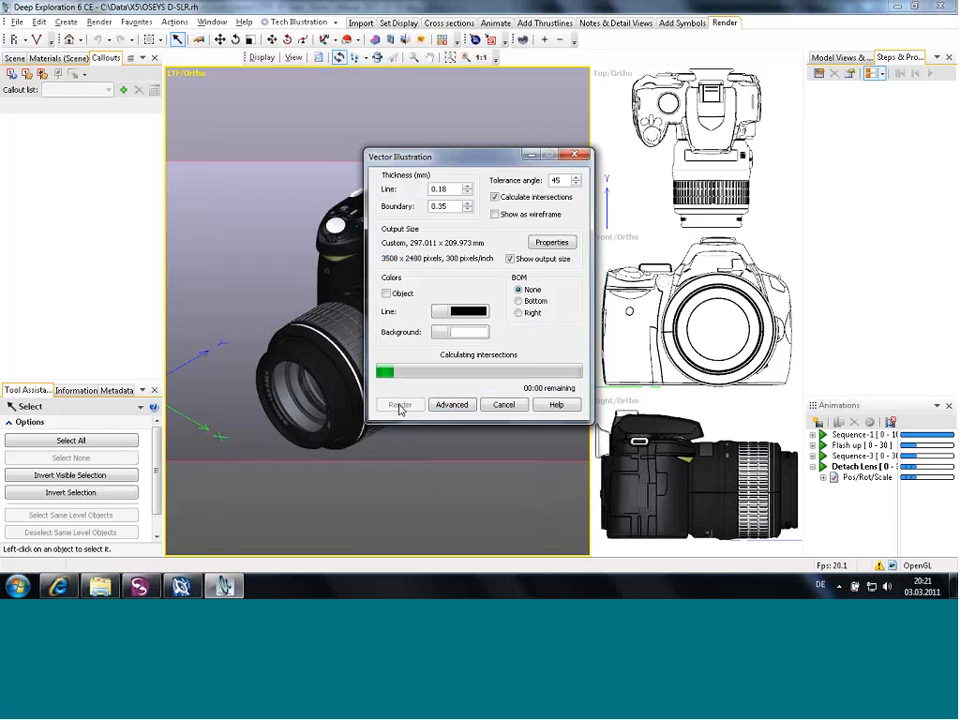
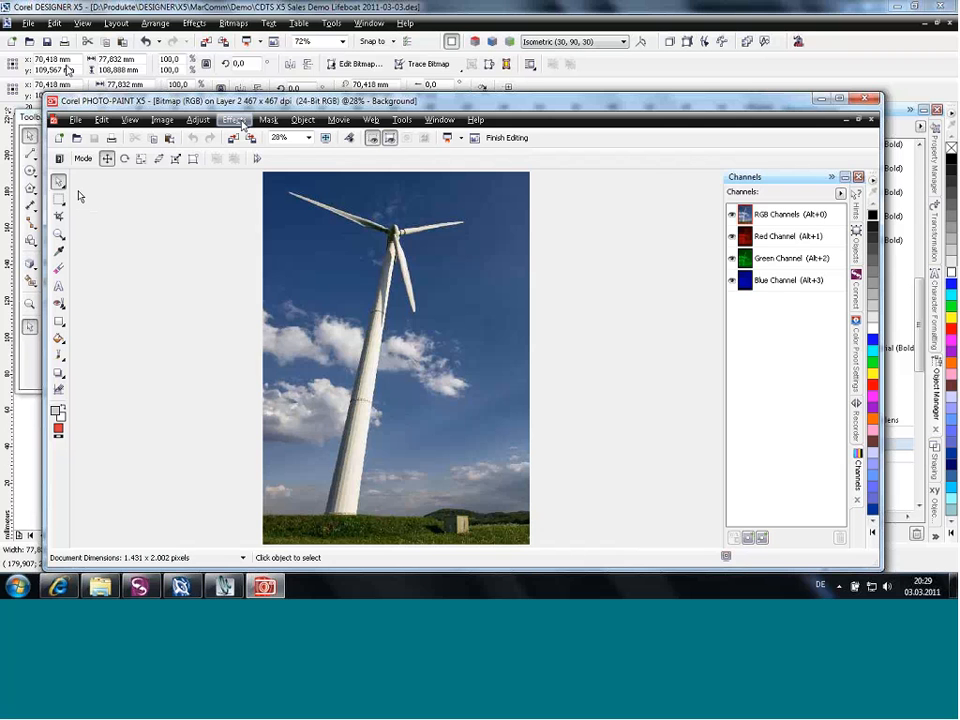
Step: In Corel PHOTO-PAINT, apply the Grayscale adjustment to the wind turbine photo with the preset color percentages
{"action": "left_click", "coordinate": [162, 120]}
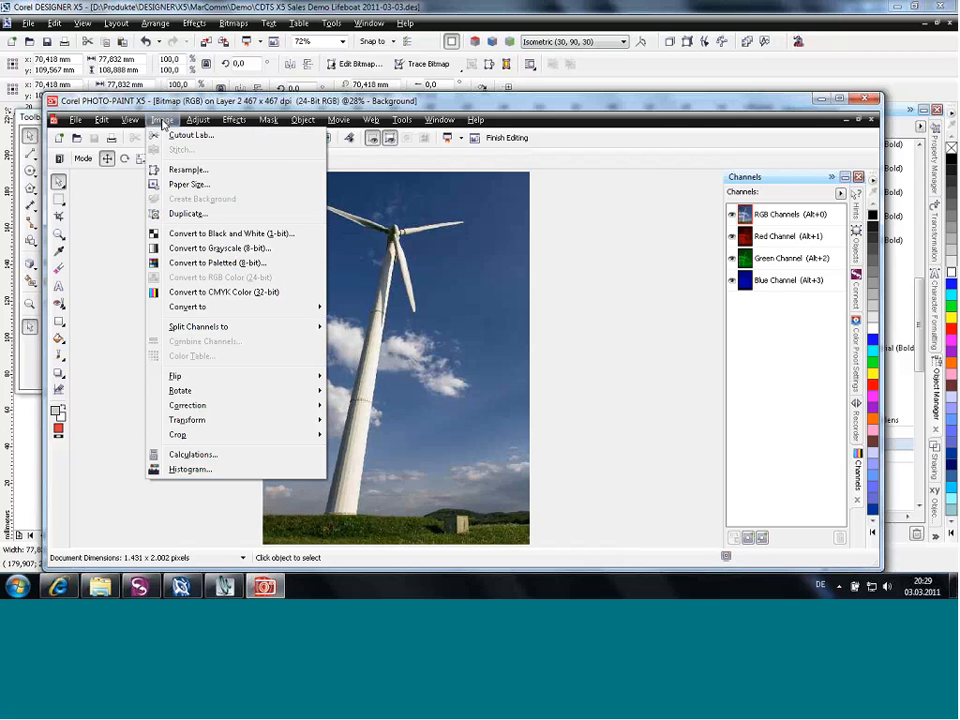
{"action": "left_click", "coordinate": [162, 120]}
{"action": "left_click", "coordinate": [198, 120]}
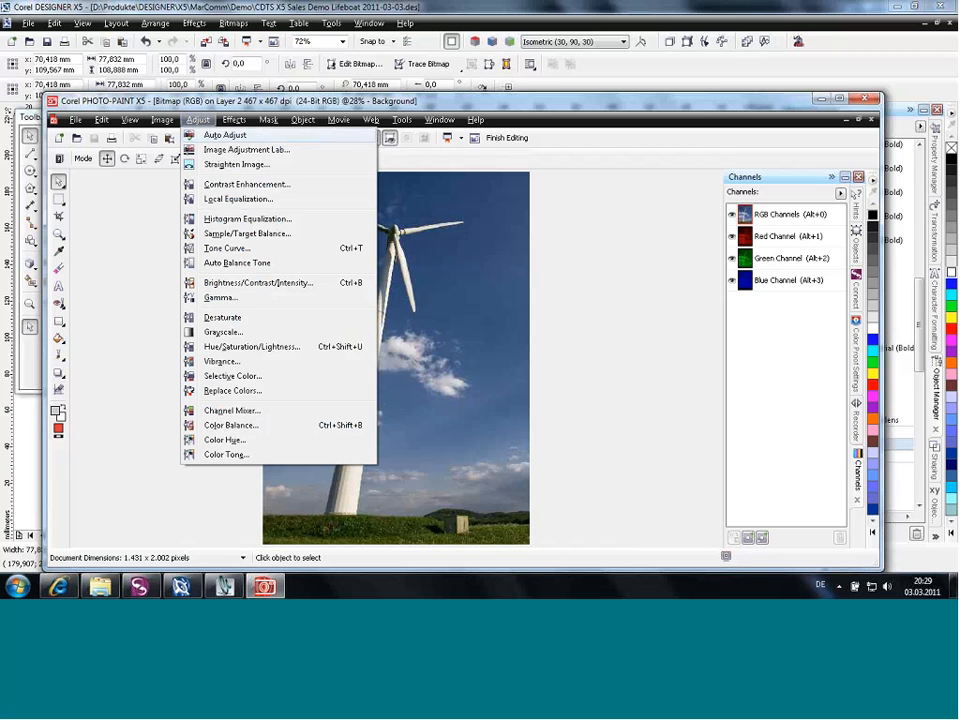
{"action": "left_click", "coordinate": [231, 333]}
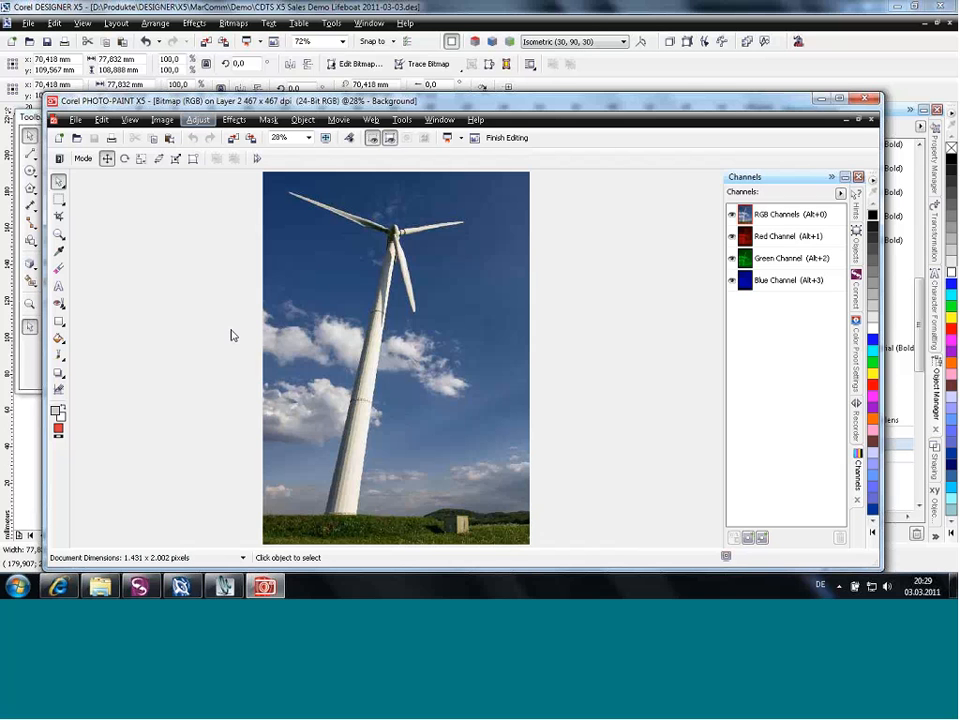
{"action": "right_click", "coordinate": [410, 204]}
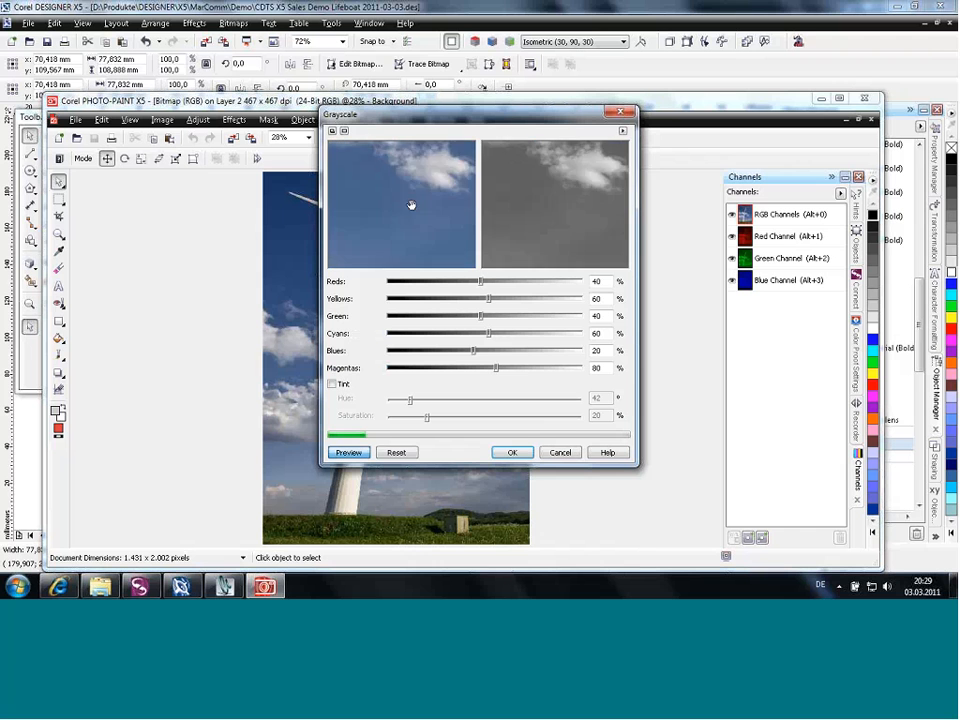
{"action": "right_click", "coordinate": [411, 205]}
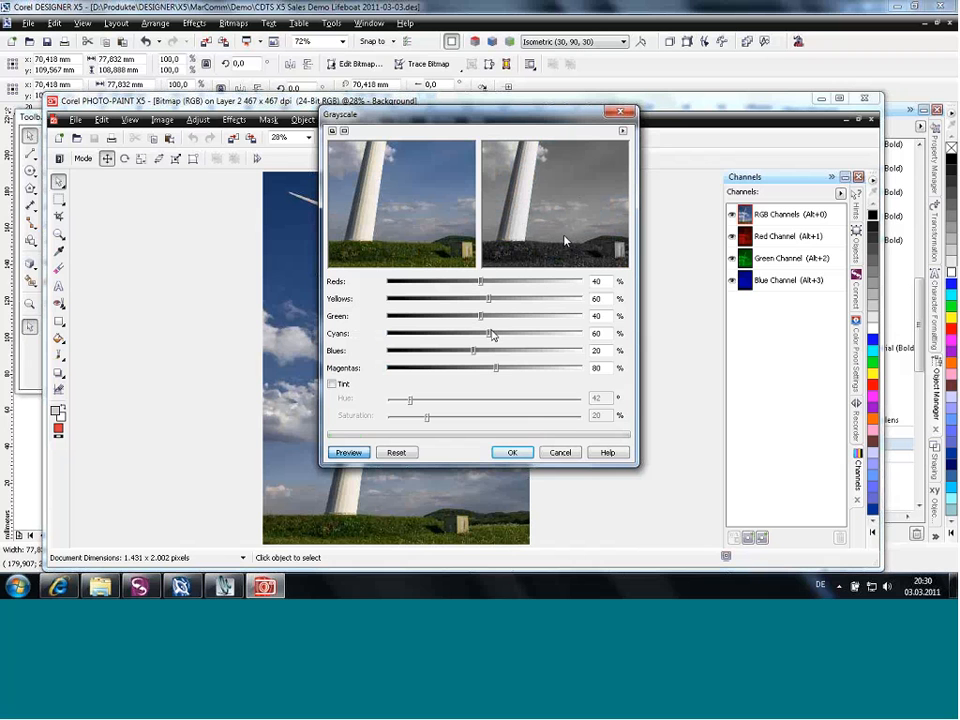
{"action": "left_click", "coordinate": [512, 453]}
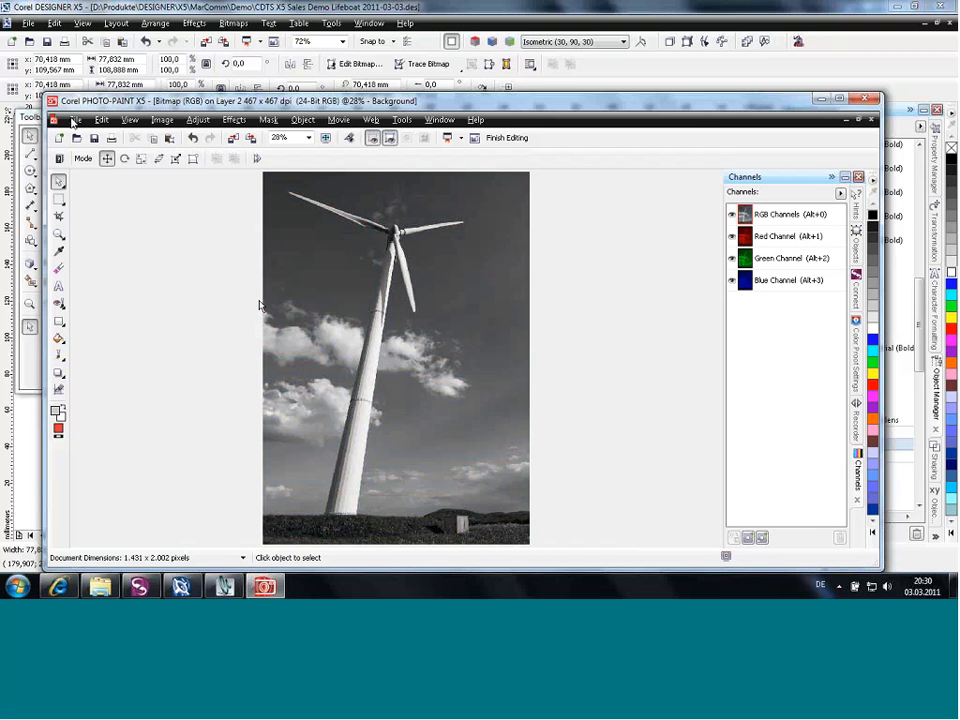
Step: Open the recent image Airport scene.cpt, fit it in the view and maximize the program window
{"action": "left_click", "coordinate": [74, 120]}
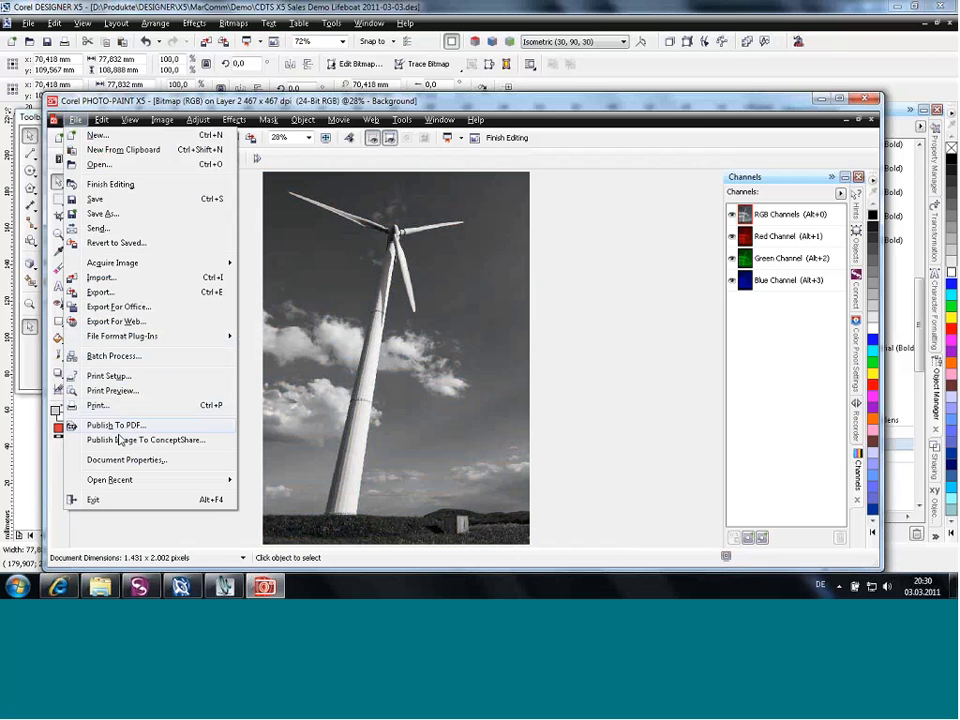
{"action": "mouse_move", "coordinate": [124, 482]}
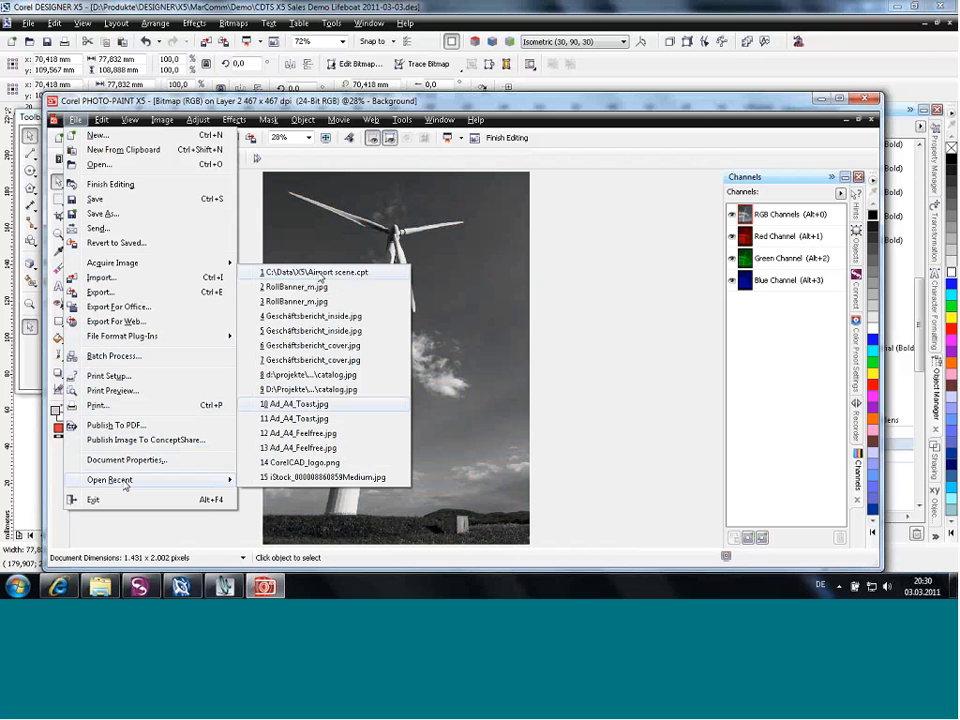
{"action": "left_click", "coordinate": [318, 272]}
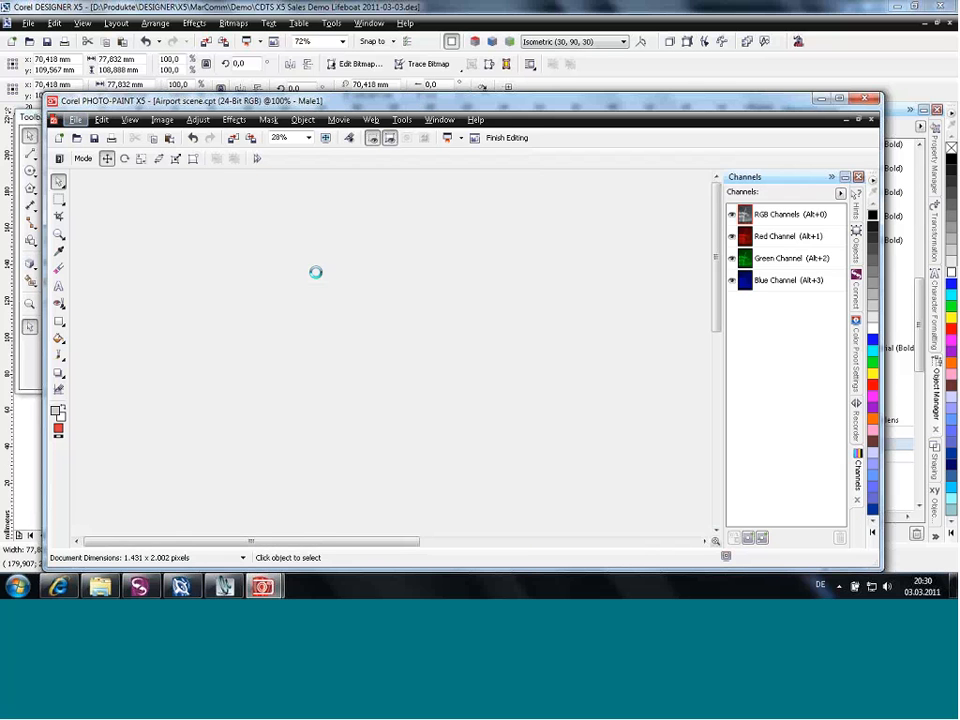
{"action": "key", "text": "F4"}
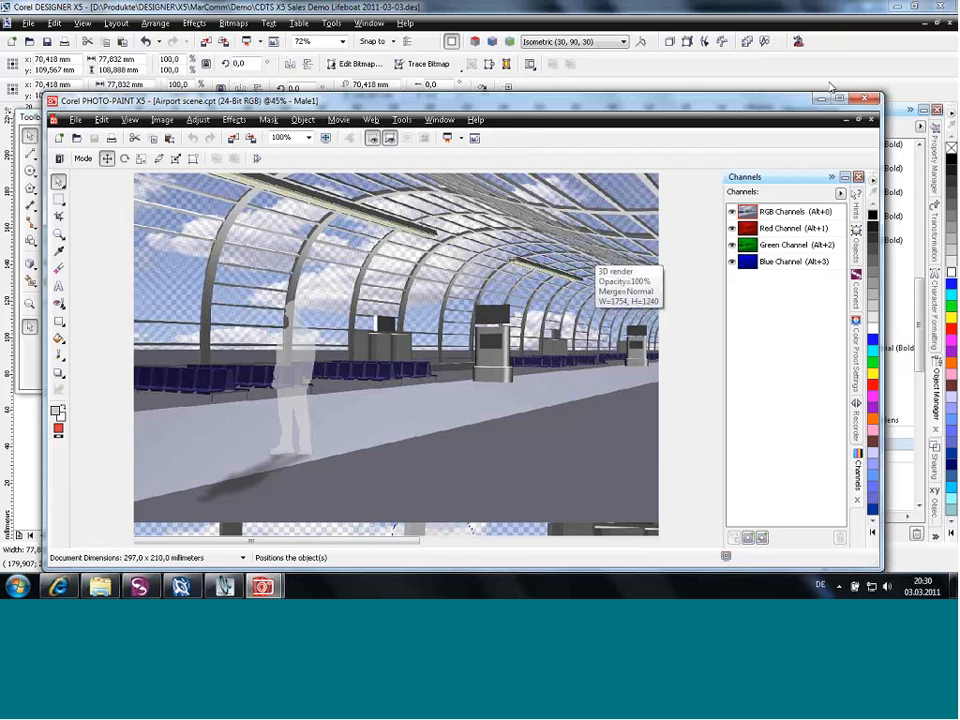
{"action": "left_click", "coordinate": [843, 98]}
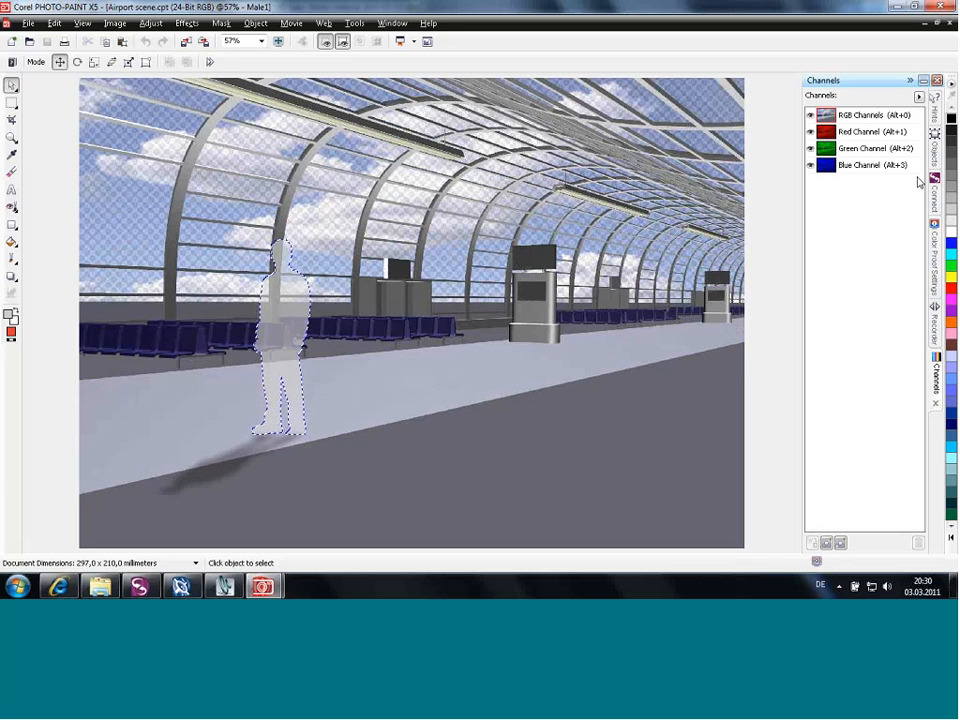
Step: List the scene's objects, expand the 3D Imports and Sky groups, and show Eve_Sky instead of Blue_Sky
{"action": "left_click", "coordinate": [933, 150]}
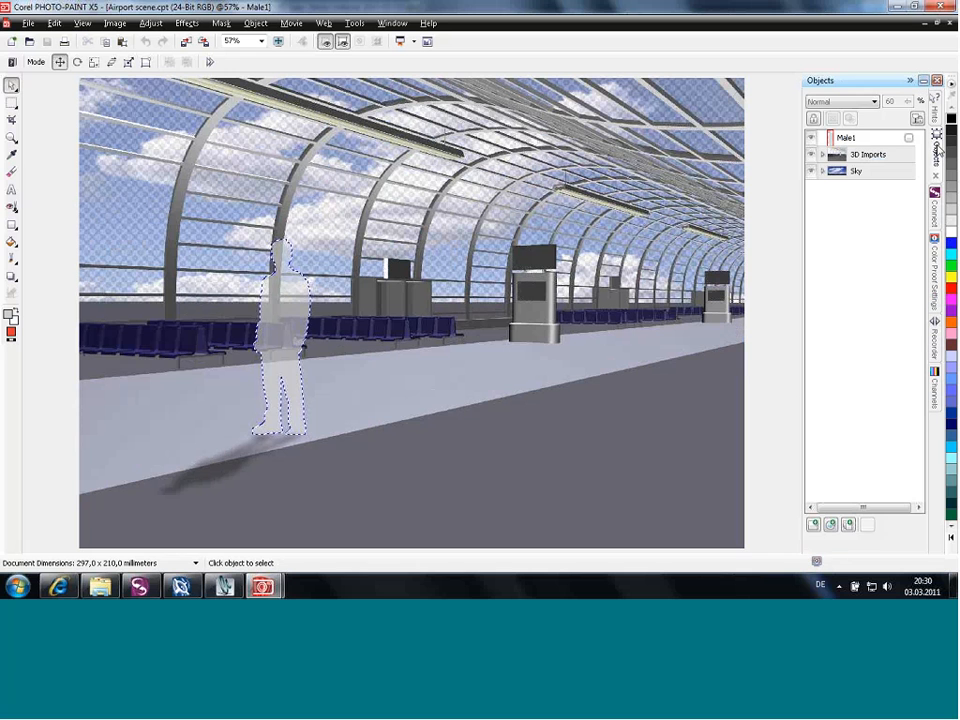
{"action": "left_click", "coordinate": [822, 154]}
{"action": "left_click", "coordinate": [823, 205]}
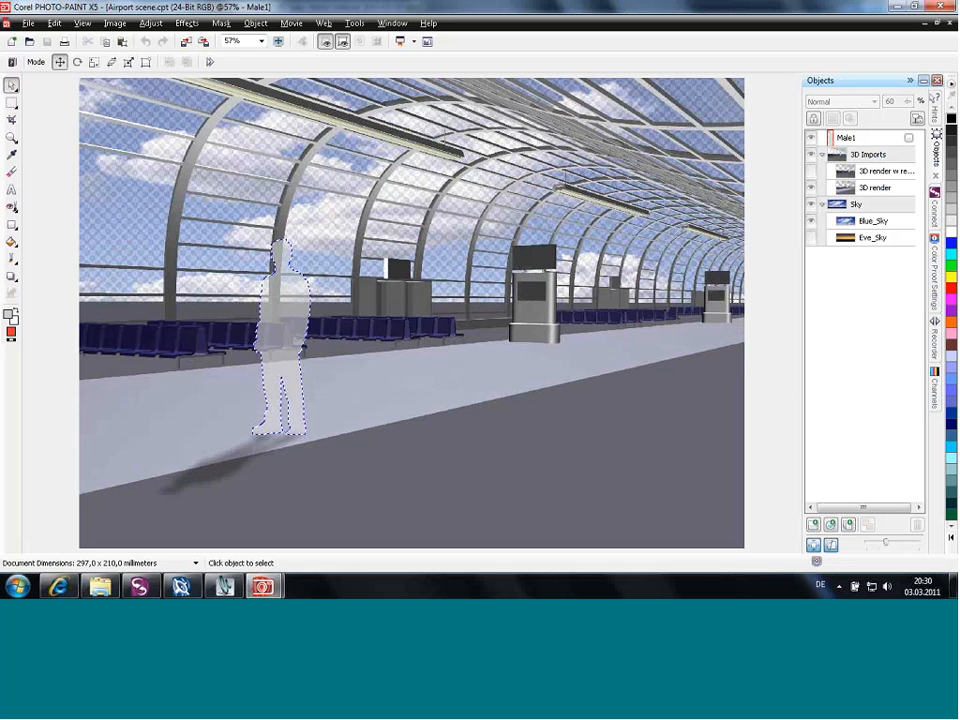
{"action": "left_click", "coordinate": [811, 222]}
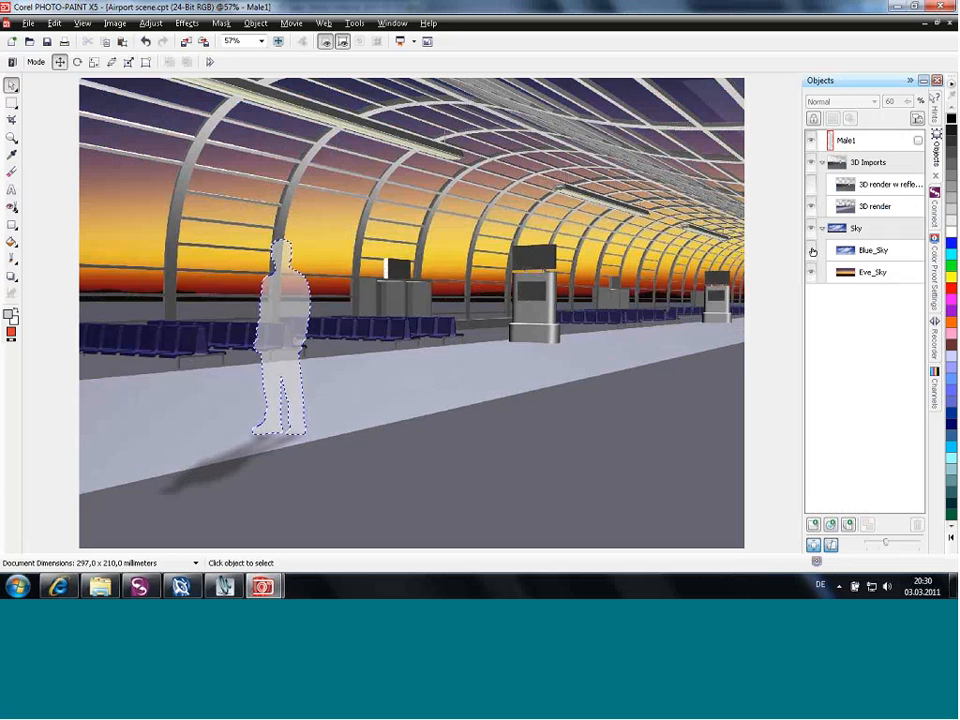
Step: Move the Male1 silhouette with its shadow farther back in the hall and close Airport scene.cpt without saving
{"action": "mouse_move", "coordinate": [282, 331]}
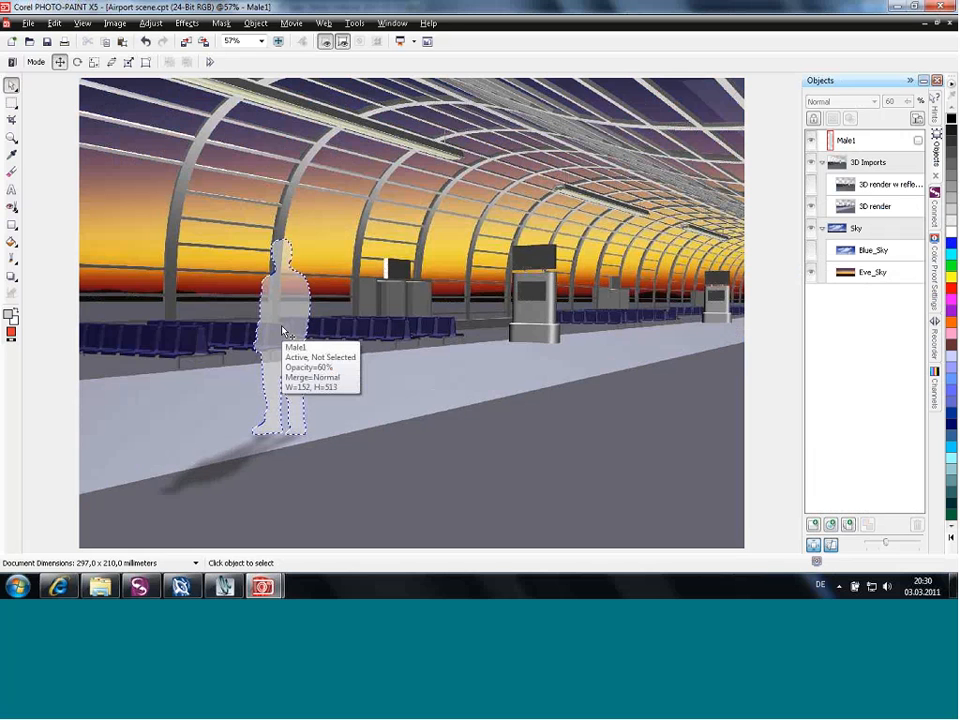
{"action": "left_click", "coordinate": [282, 331]}
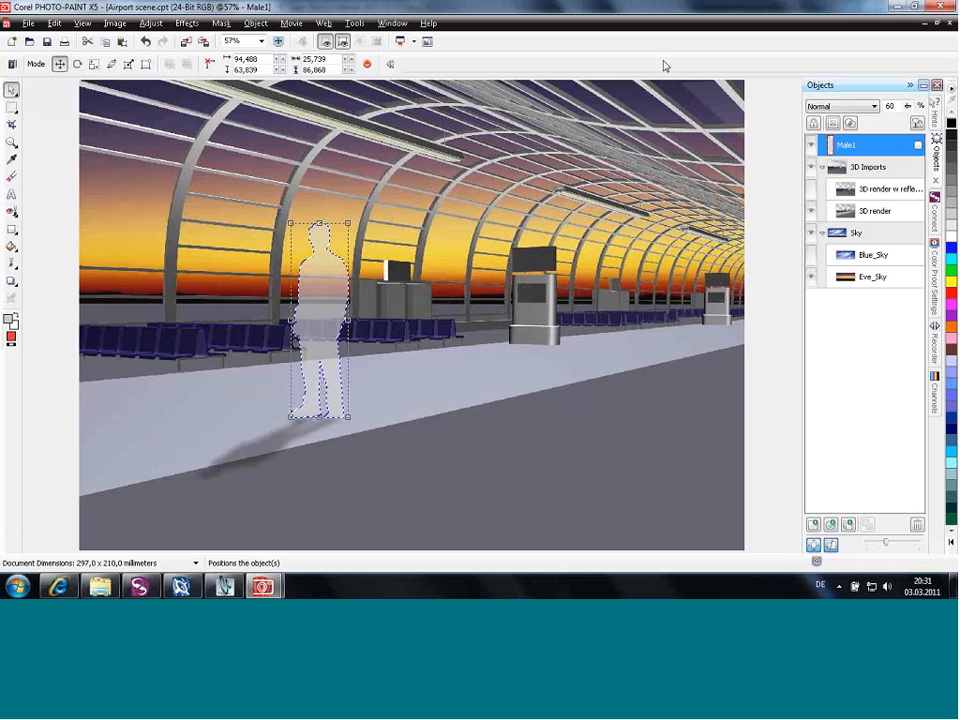
{"action": "left_click", "coordinate": [949, 24]}
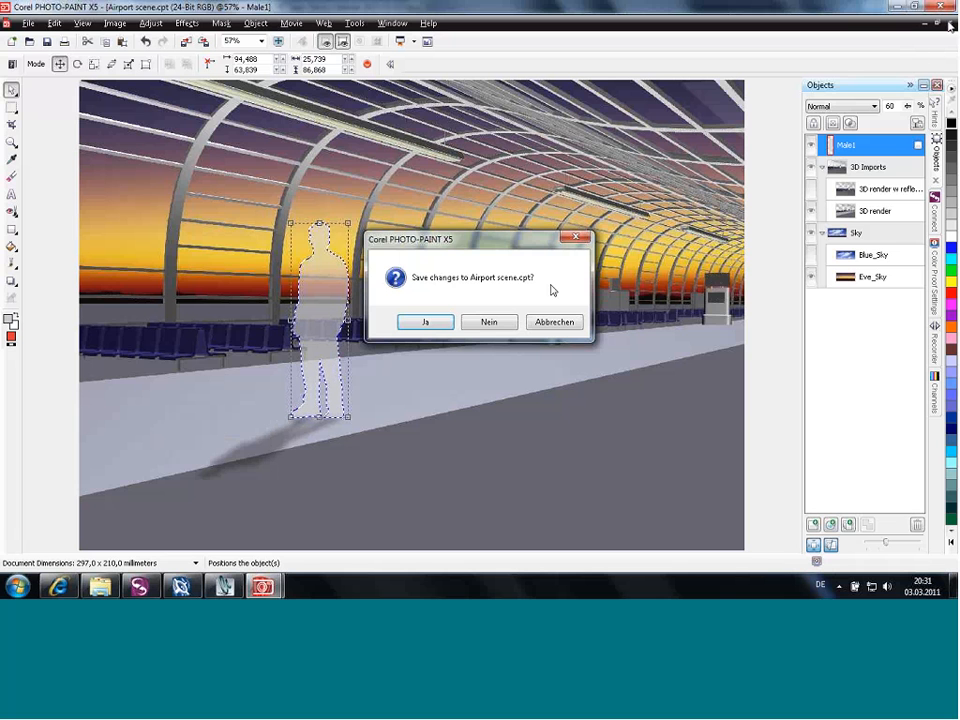
{"action": "left_click", "coordinate": [507, 325]}
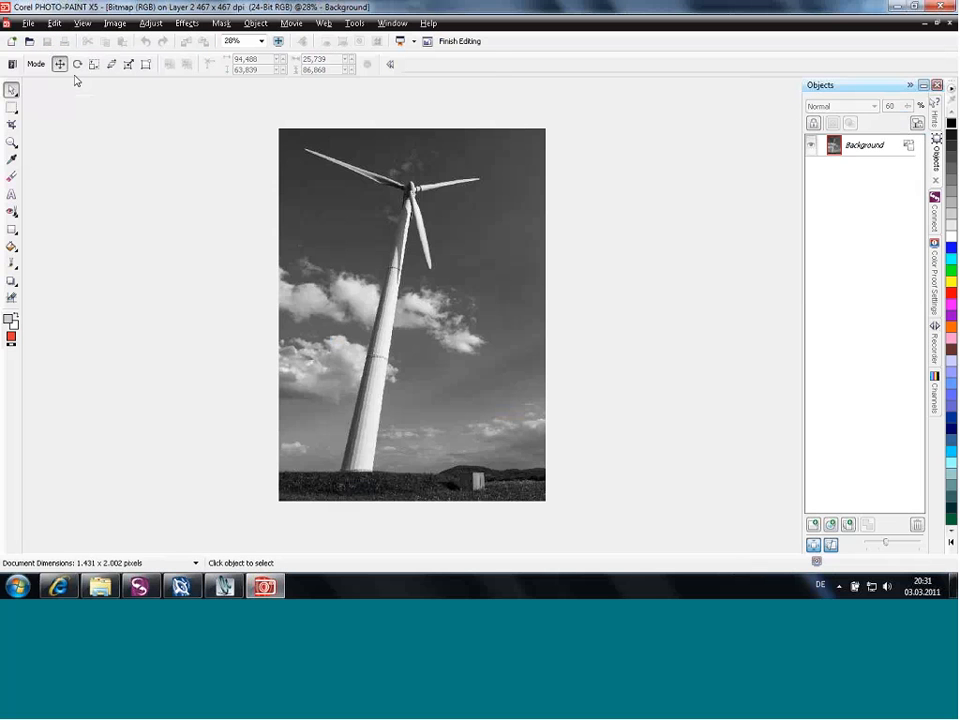
Step: Finish editing the grayscale wind turbine photo, return to Corel DESIGNER and deselect the updated bitmap
{"action": "left_click", "coordinate": [468, 42]}
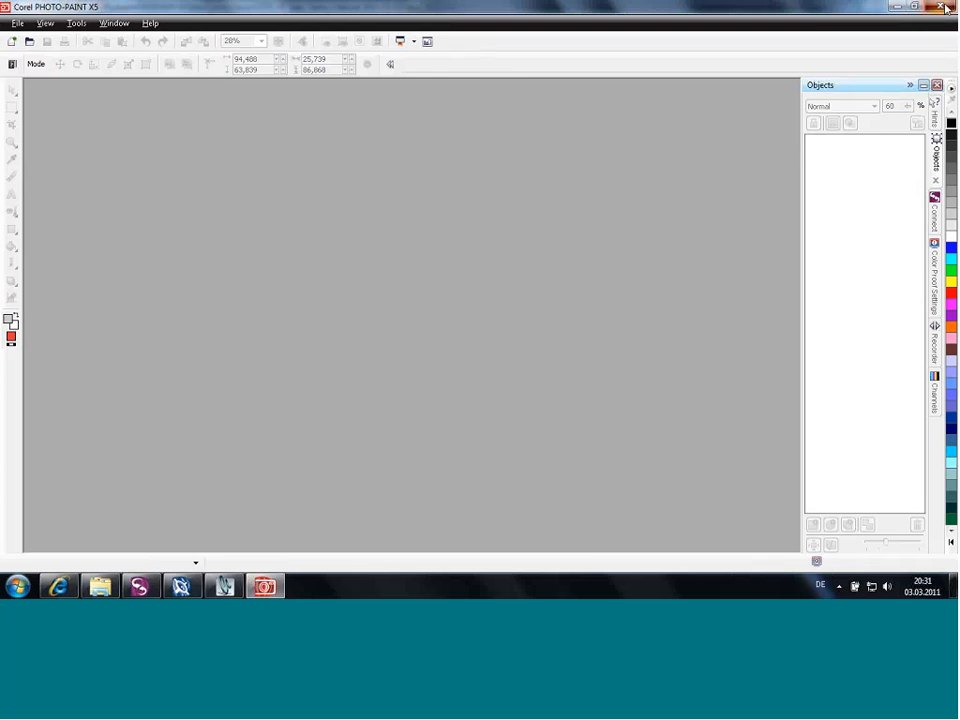
{"action": "left_click", "coordinate": [945, 8]}
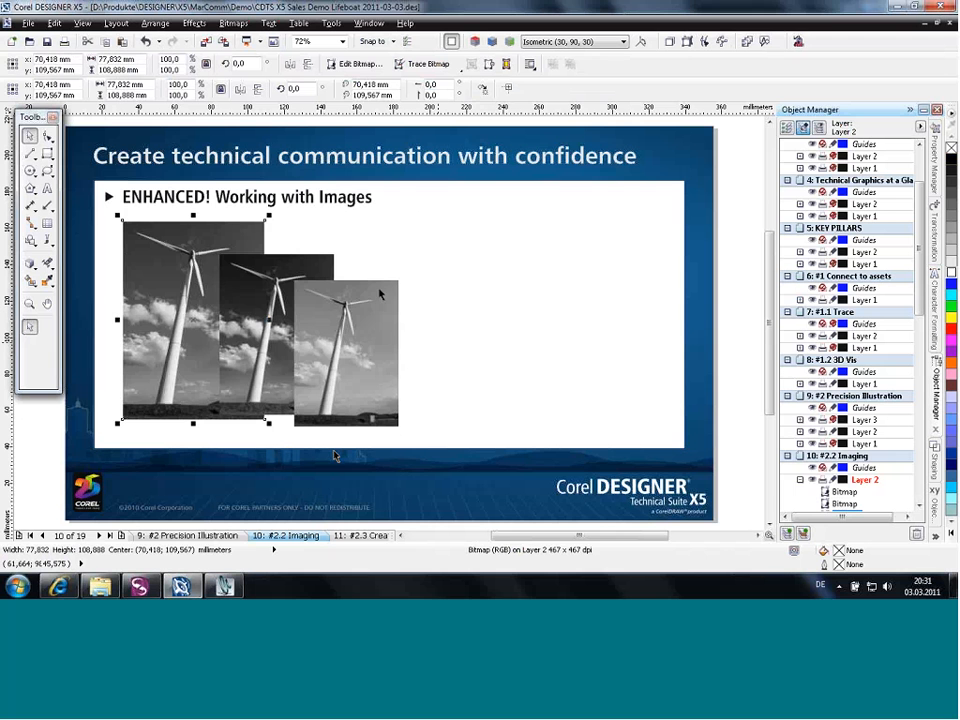
{"action": "left_click", "coordinate": [464, 249]}
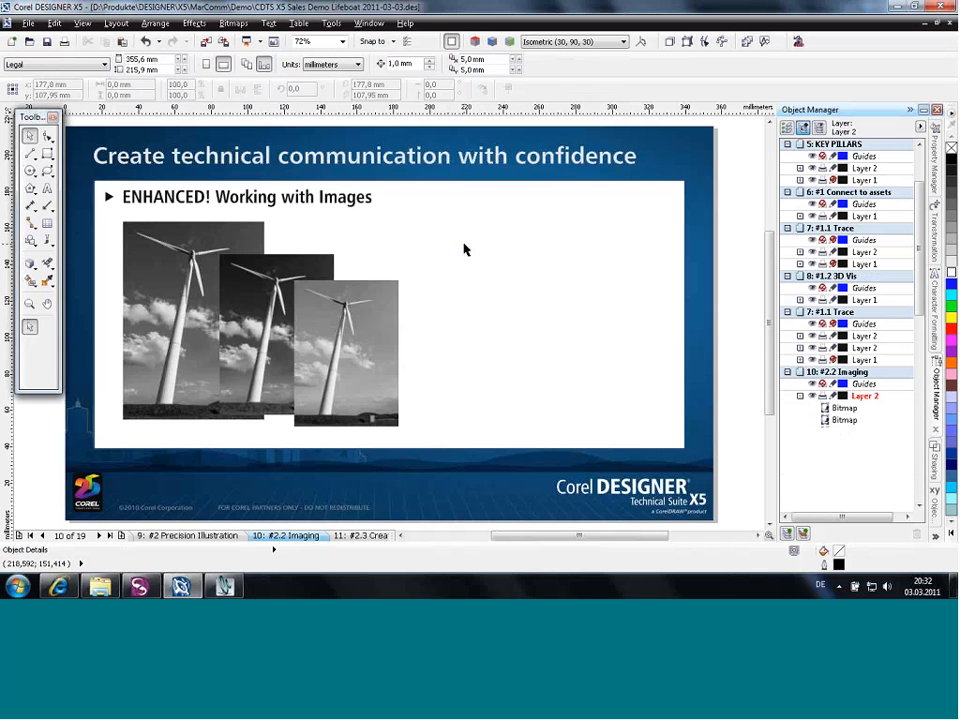